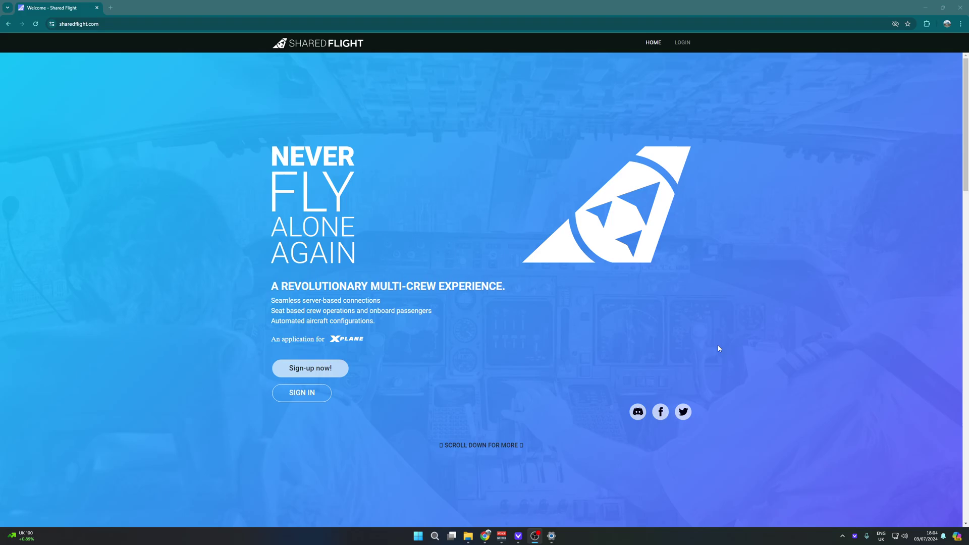
# - Browse the SharedFlight home page and open the account sign-up form
pyautogui.click(79, 12)
pyautogui.scroll(-17, 472, 328)
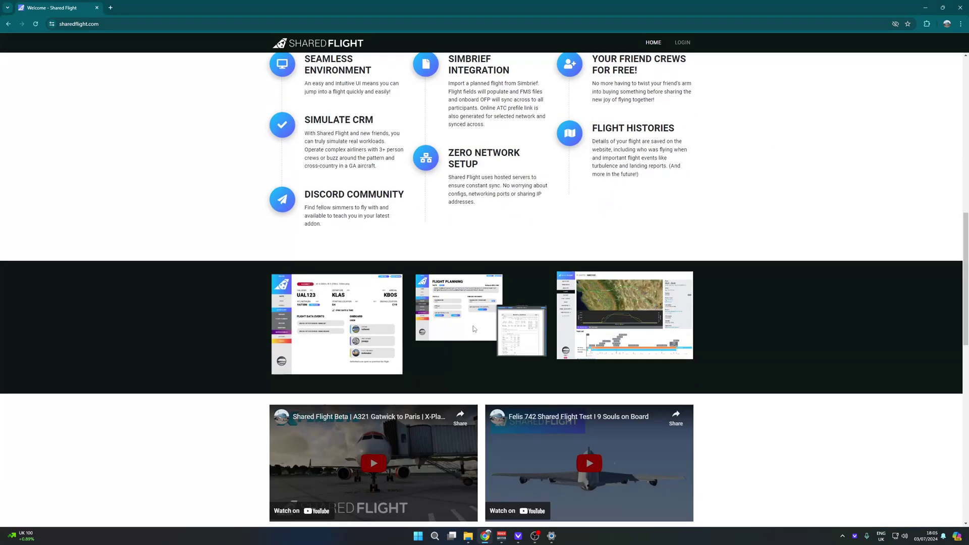
pyautogui.scroll(-5, 472, 329)
pyautogui.scroll(13, 472, 325)
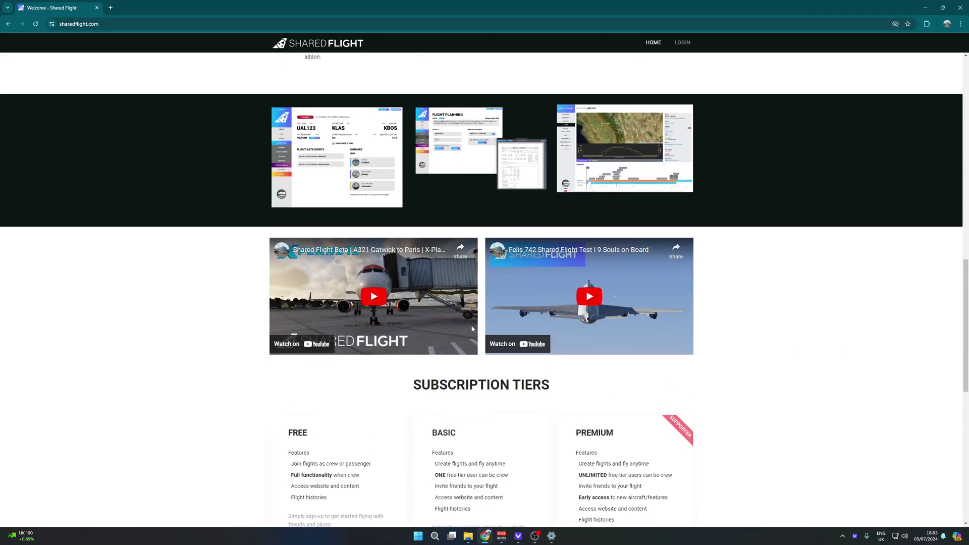
pyautogui.scroll(8, 472, 325)
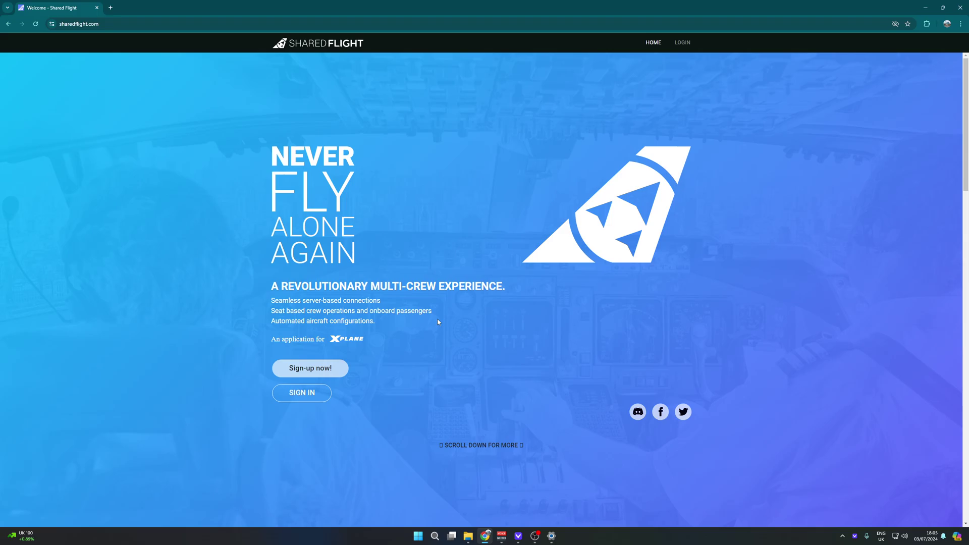
pyautogui.click(333, 378)
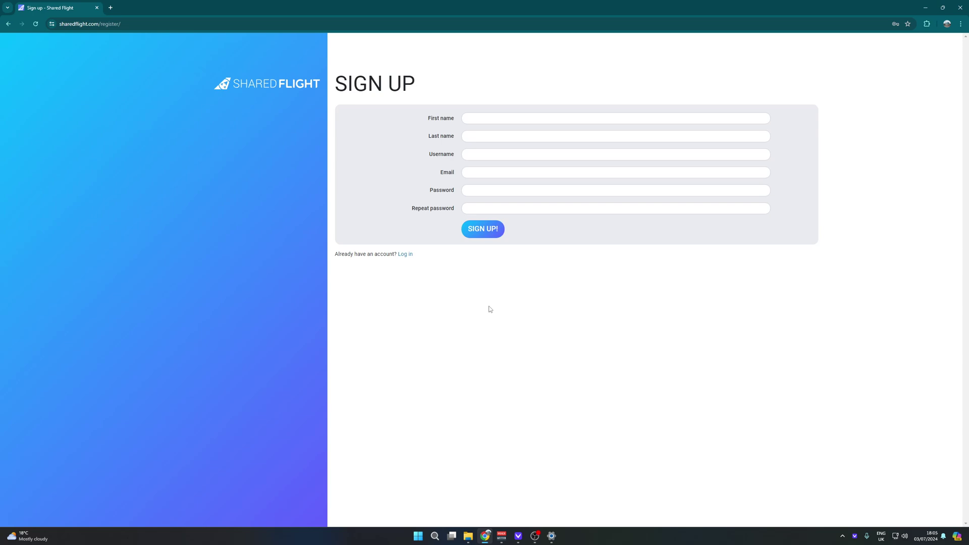
# - Return to the home page and save the V1.0.1 X-Plane plugin as SharedFlight.zip in Downloads
pyautogui.click(406, 254)
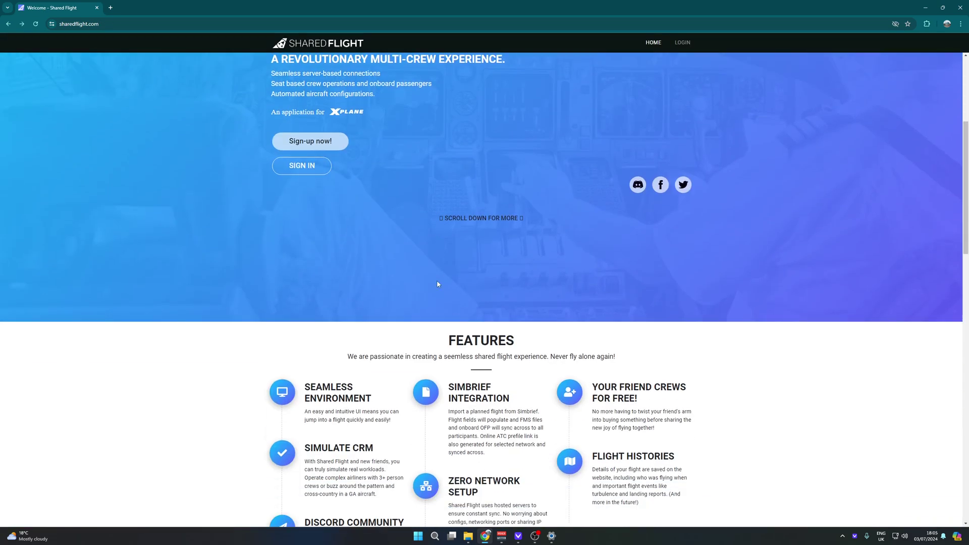
pyautogui.scroll(-7, 495, 231)
pyautogui.scroll(-12, 494, 235)
pyautogui.scroll(1, 655, 293)
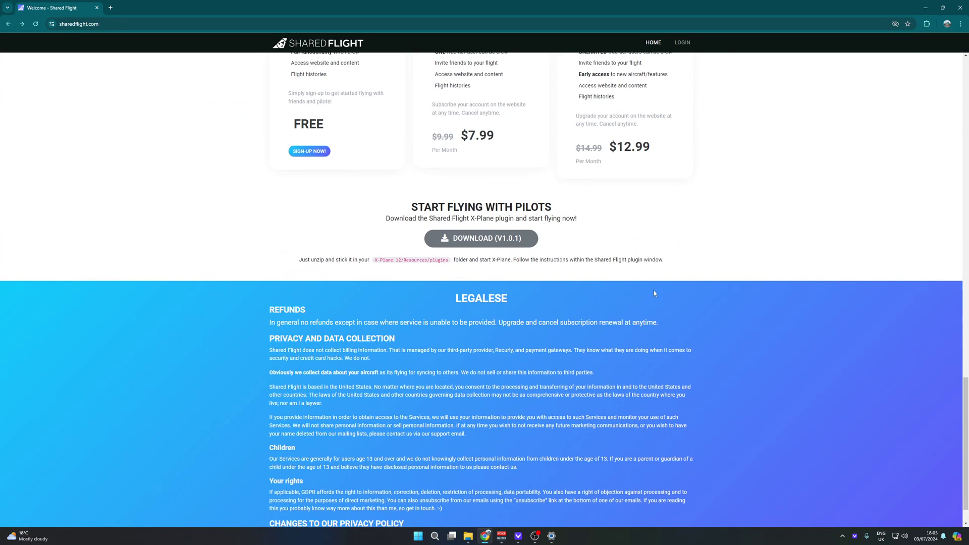
pyautogui.click(506, 243)
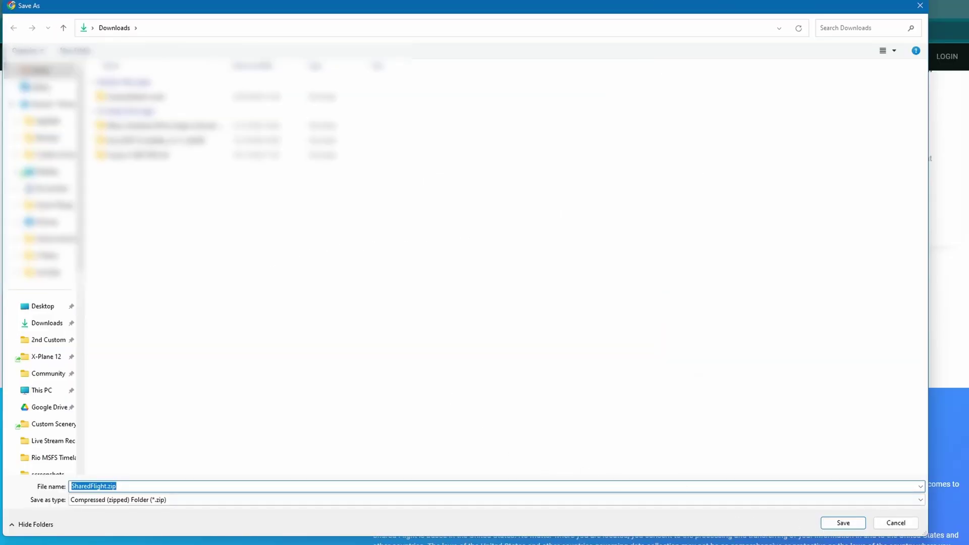
pyautogui.click(844, 524)
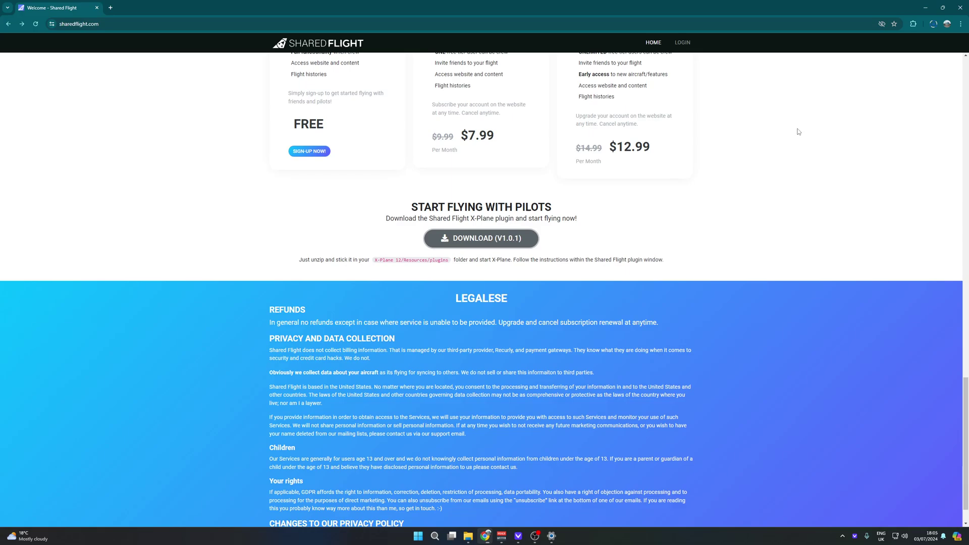
pyautogui.scroll(5, 707, 275)
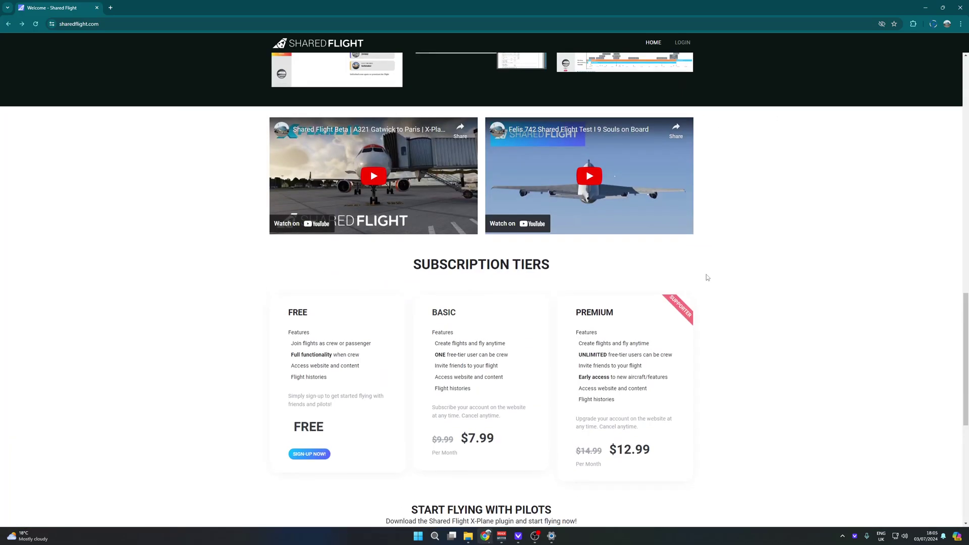
pyautogui.scroll(-2, 754, 305)
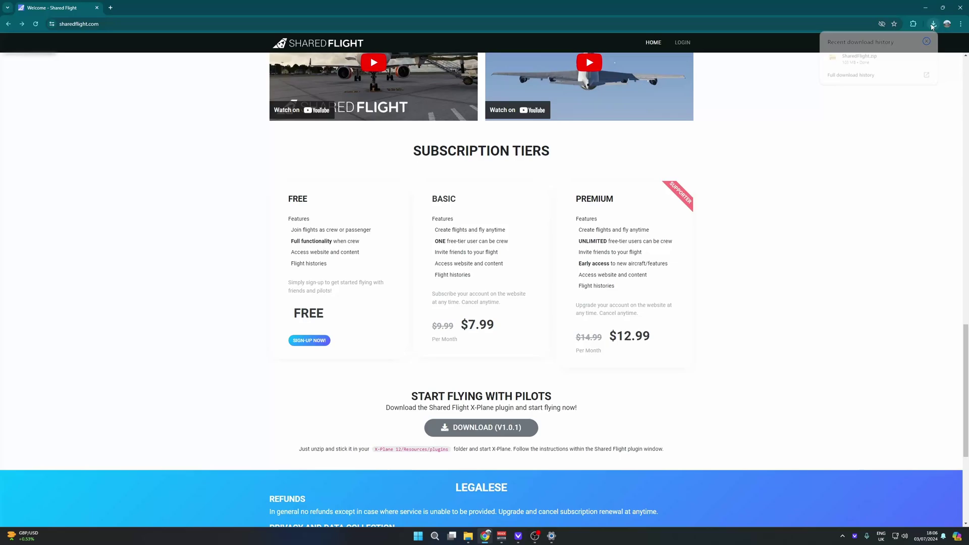
# - Extract SharedFlight.zip to a SharedFlight folder in Downloads and open its inner SharedFlight subfolder
pyautogui.click(891, 60)
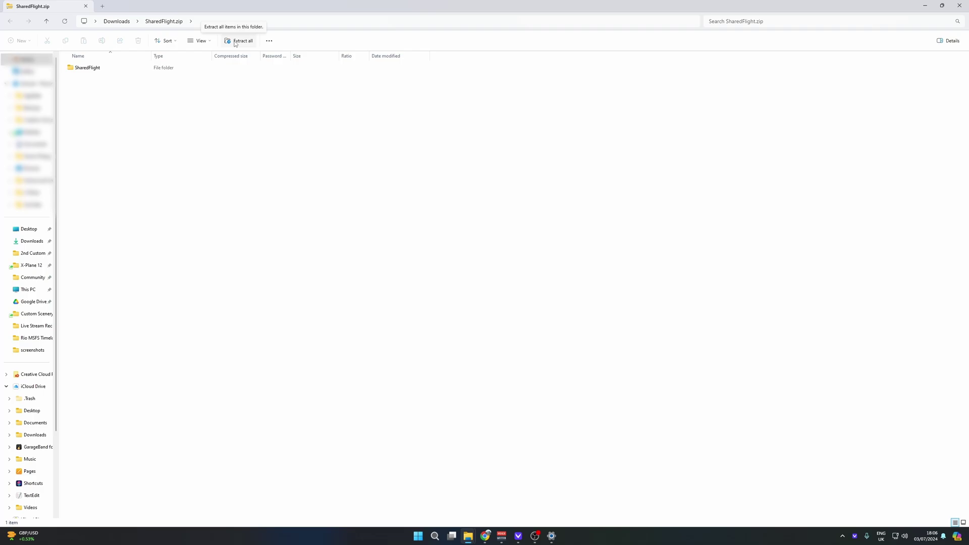
pyautogui.click(234, 41)
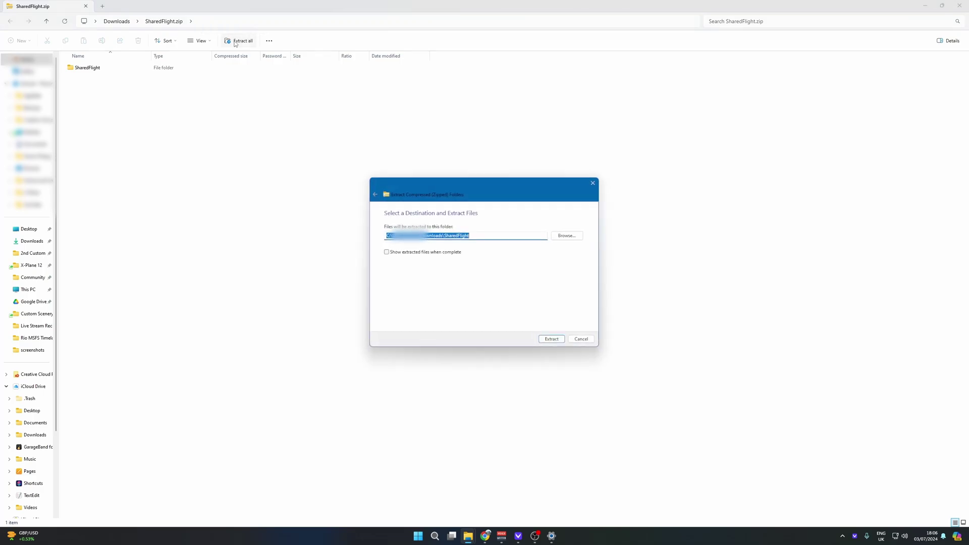
pyautogui.click(541, 339)
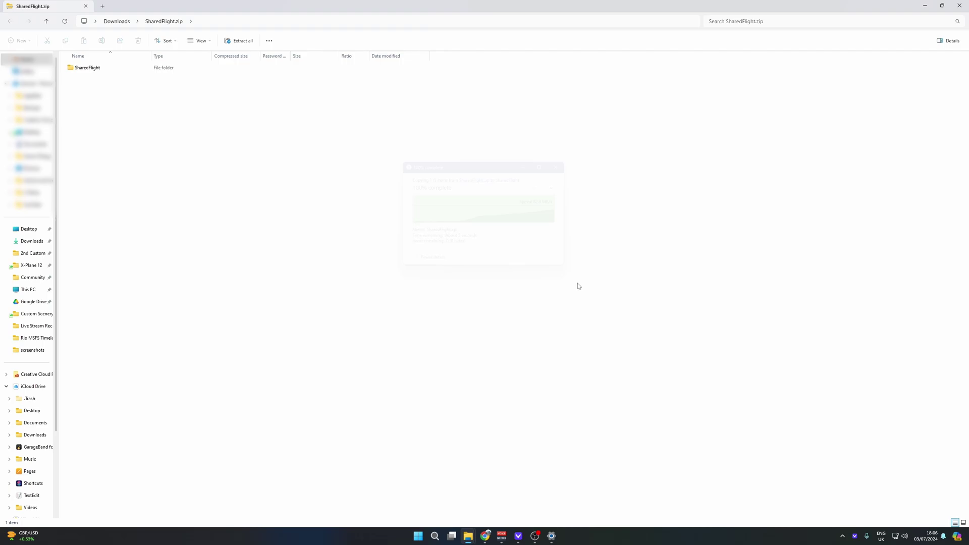
pyautogui.click(117, 21)
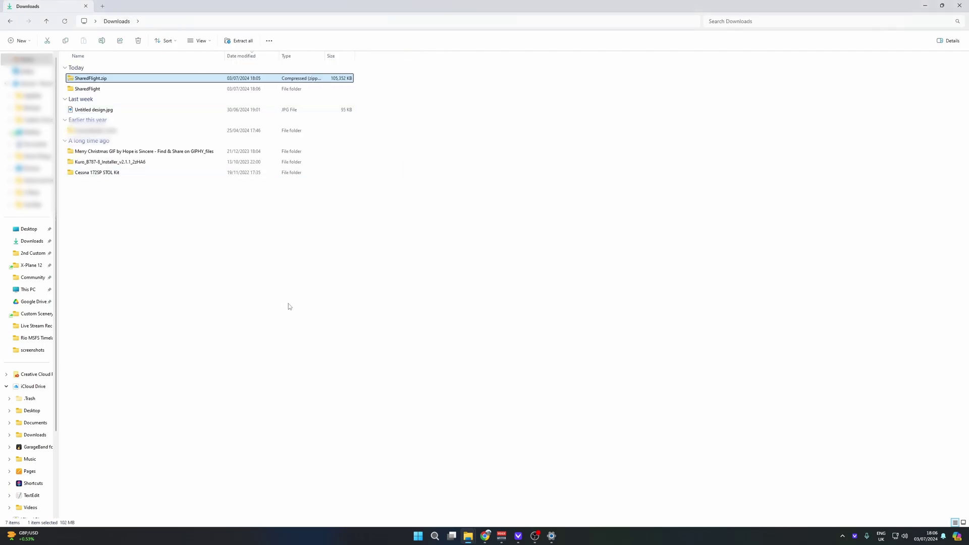
pyautogui.doubleClick(235, 91)
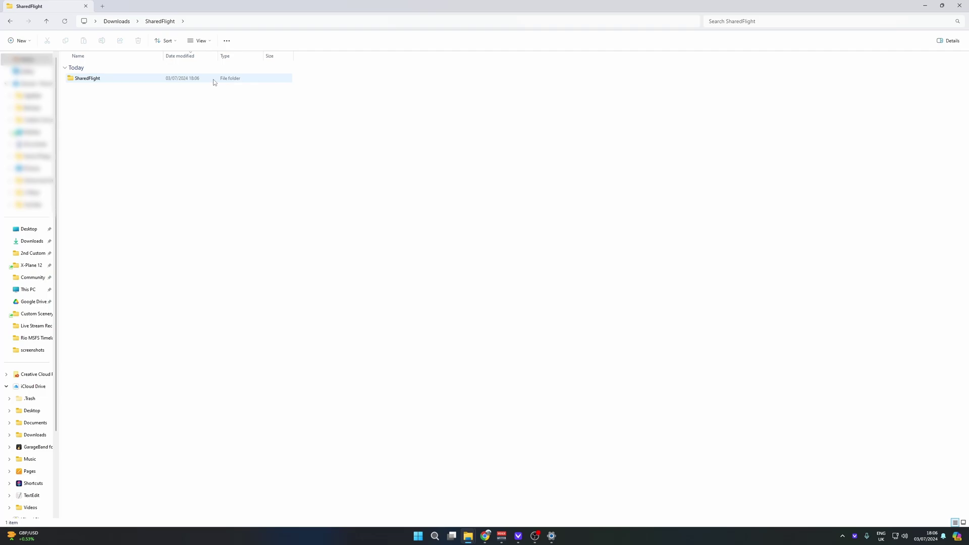
pyautogui.doubleClick(85, 80)
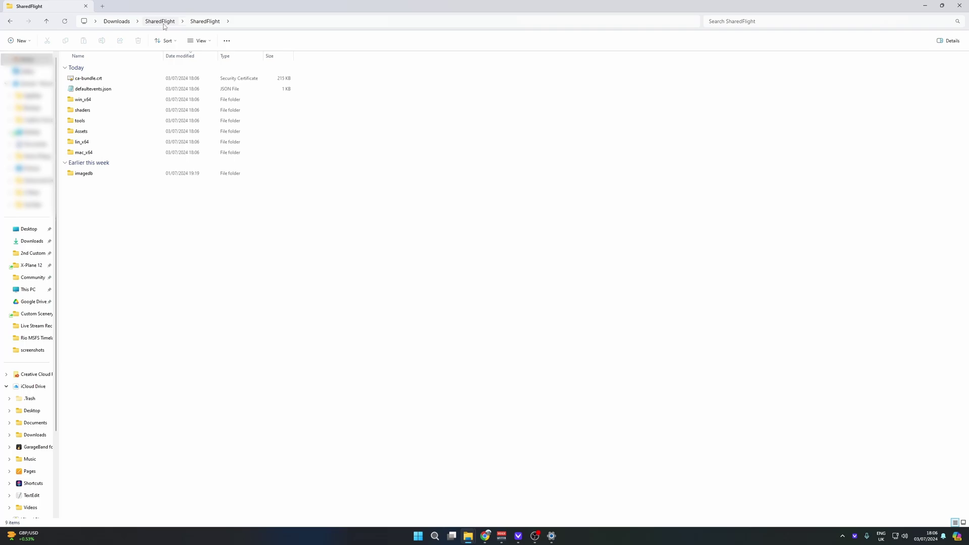
# - Reopen the extracted SharedFlight folder from Downloads, ending in the outer SharedFlight folder
pyautogui.click(163, 23)
pyautogui.click(117, 21)
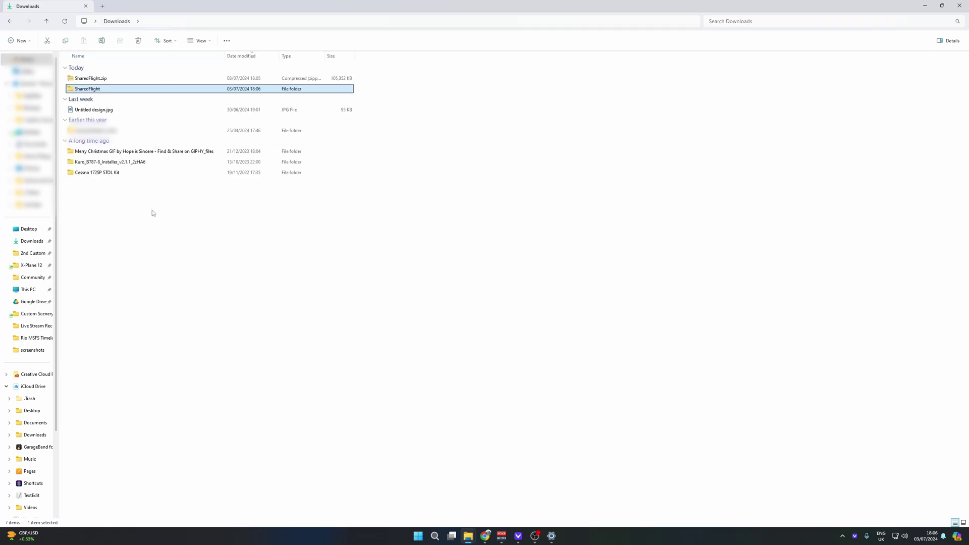
pyautogui.click(215, 273)
pyautogui.doubleClick(157, 88)
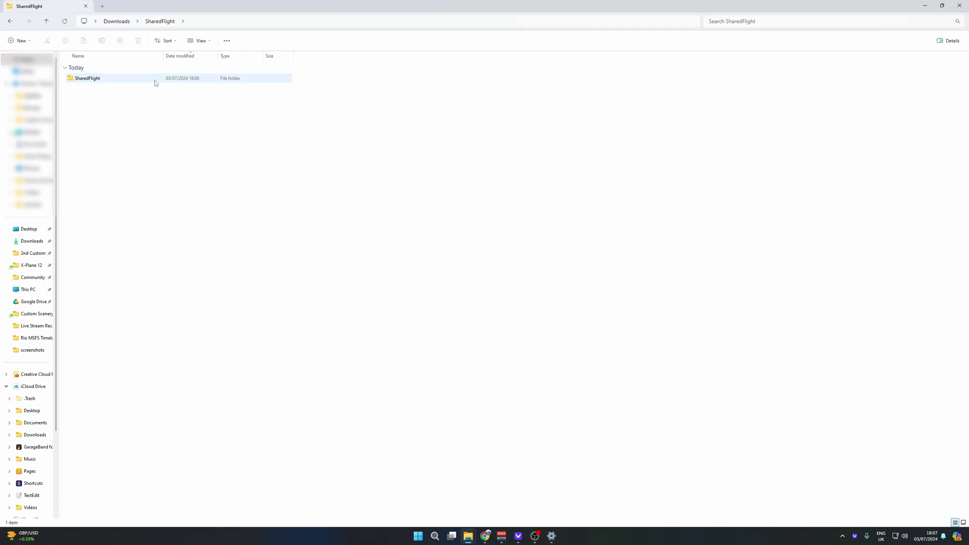
pyautogui.click(113, 83)
pyautogui.doubleClick(113, 84)
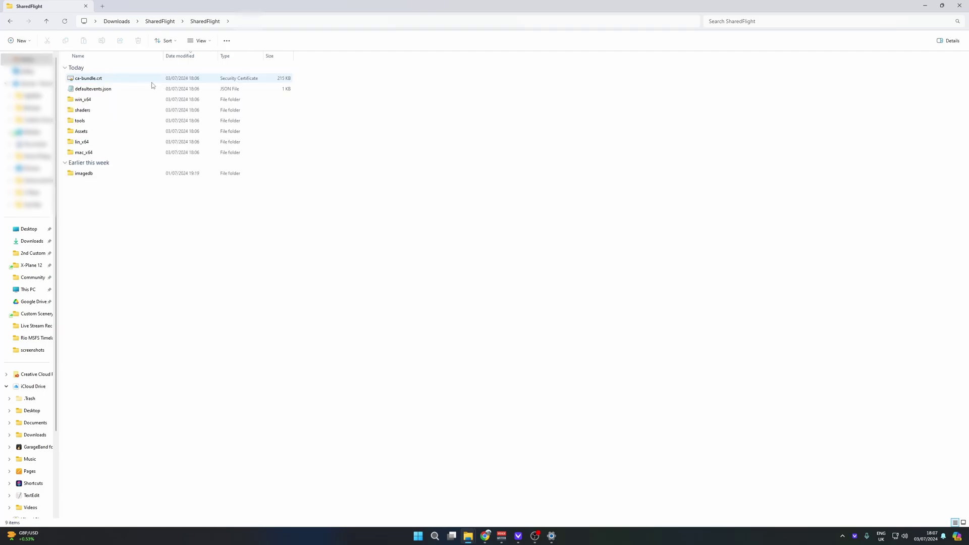
pyautogui.click(161, 23)
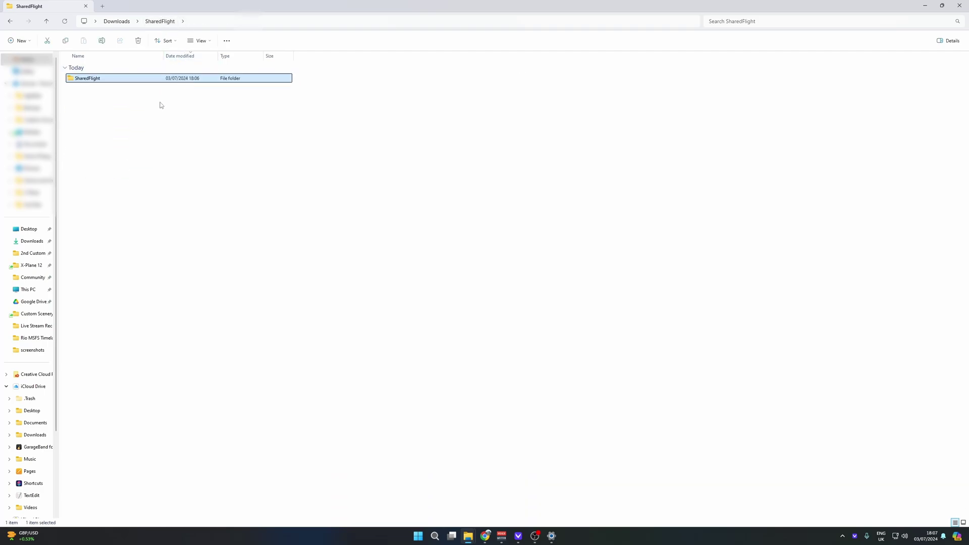
# - Open X-Plane 12's Resources\plugins folder in a new Explorer window from the taskbar jump list
pyautogui.rightClick(468, 539)
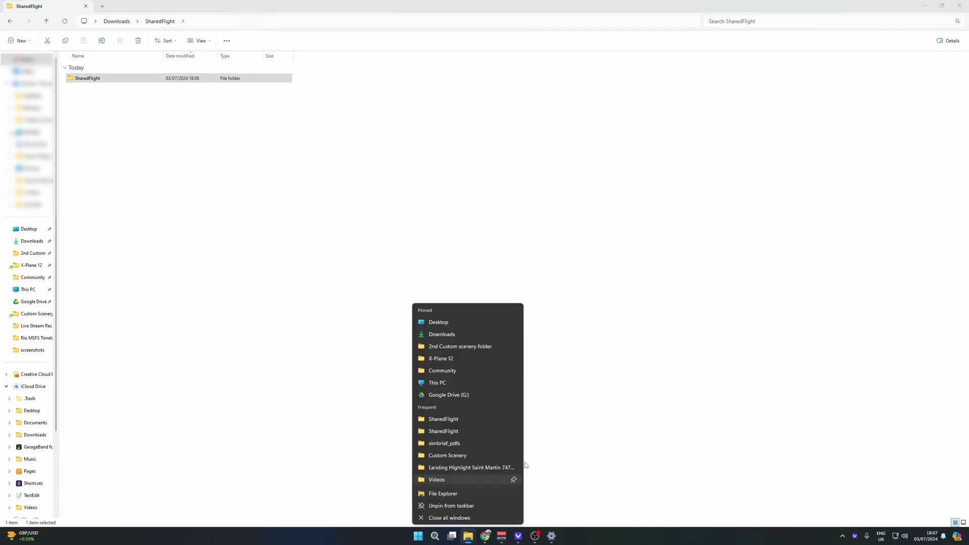
pyautogui.click(492, 354)
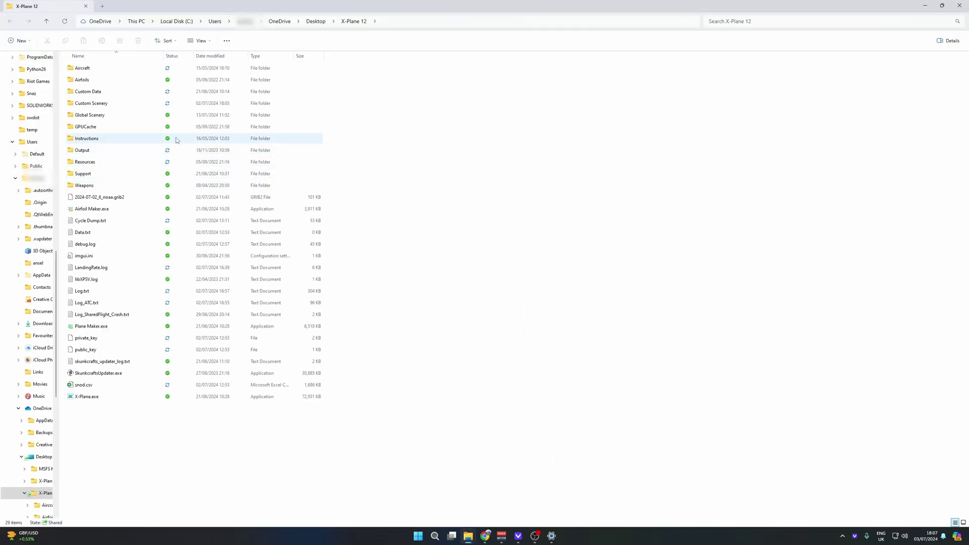
pyautogui.doubleClick(130, 165)
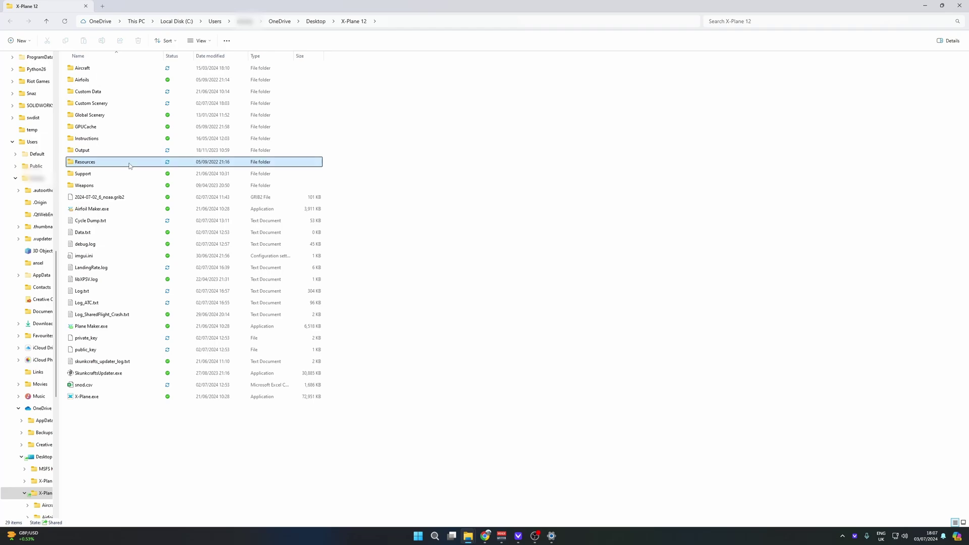
pyautogui.doubleClick(101, 209)
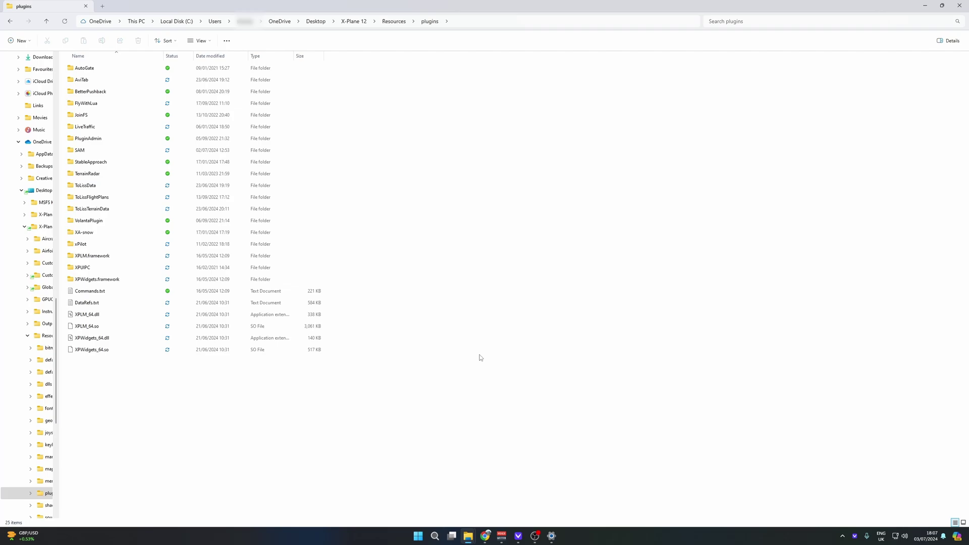
# - Copy the SharedFlight folder into X-Plane 12's plugins folder and open it to verify
pyautogui.click(921, 6)
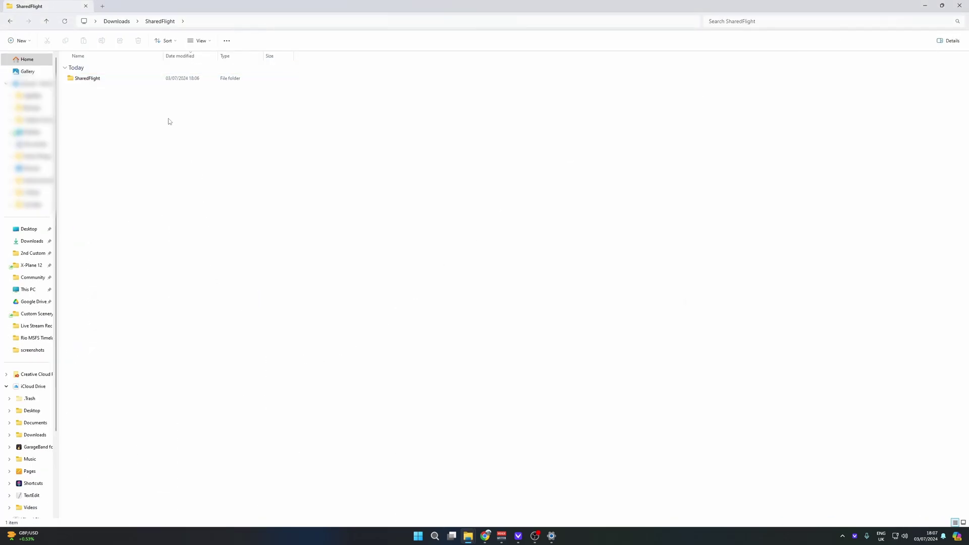
pyautogui.hotkey('ctrl', 'c')
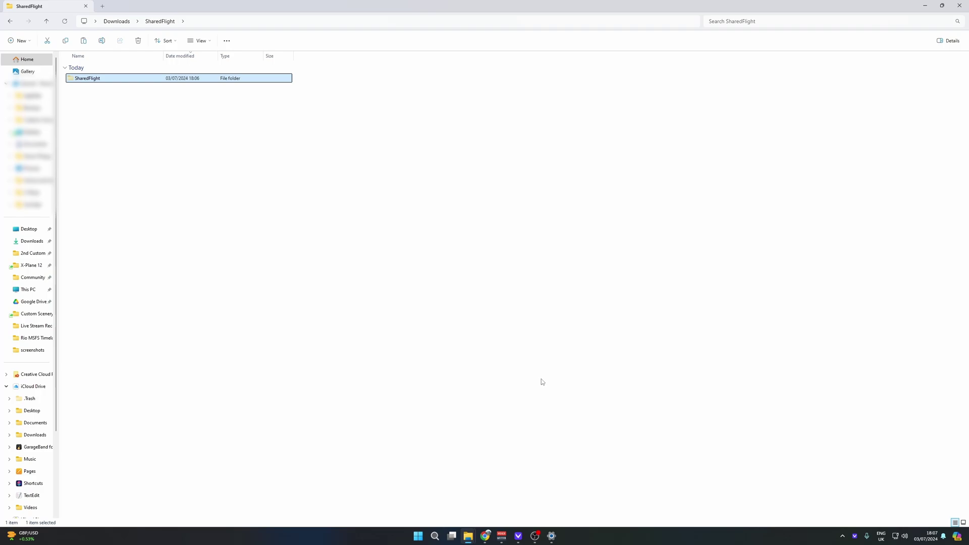
pyautogui.moveTo(476, 539)
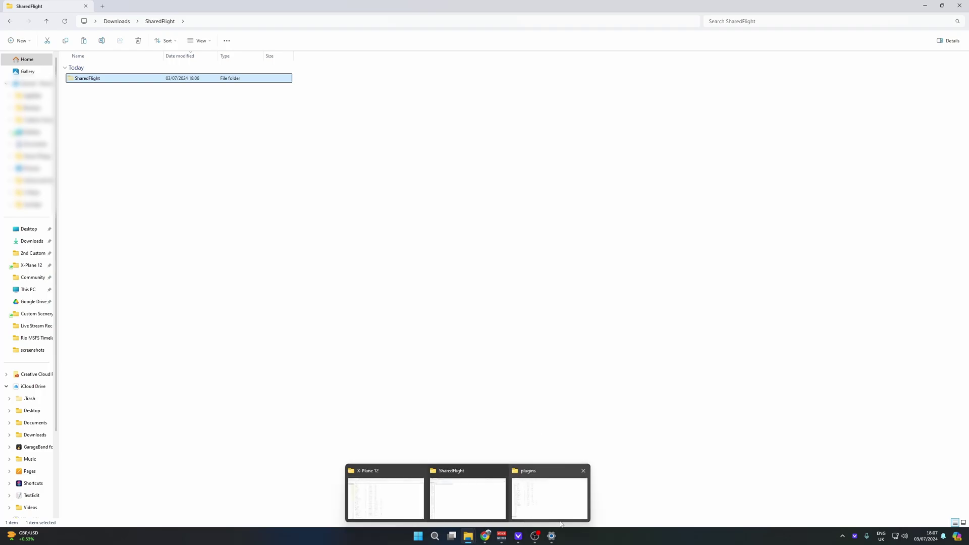
pyautogui.click(540, 496)
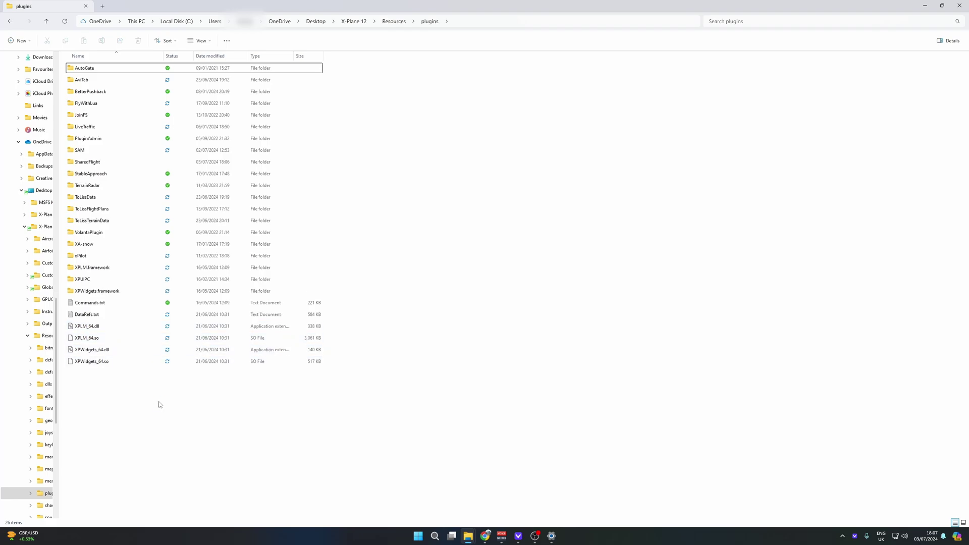
pyautogui.doubleClick(104, 163)
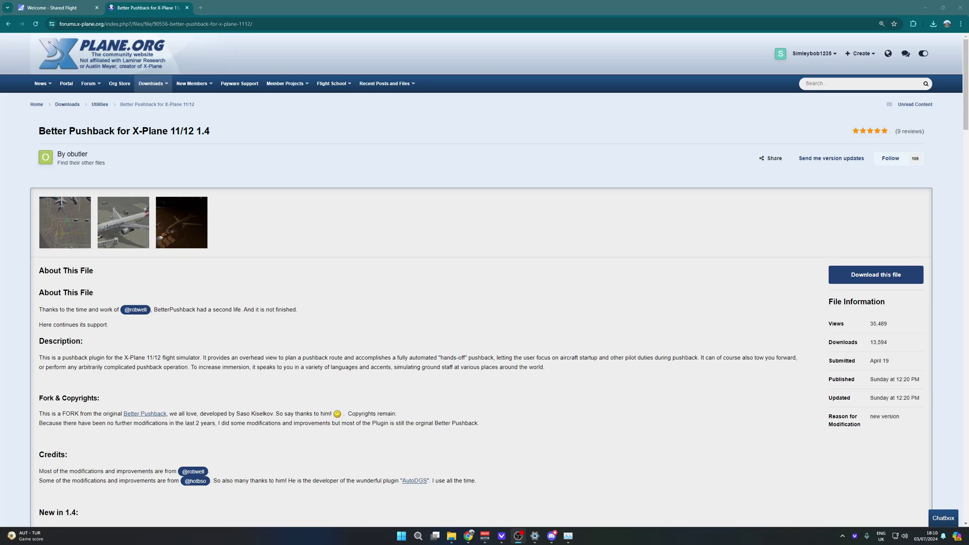
# - Save BetterPushback_V1.4.zip from the GitHub release into Downloads and open the archive
pyautogui.click(503, 332)
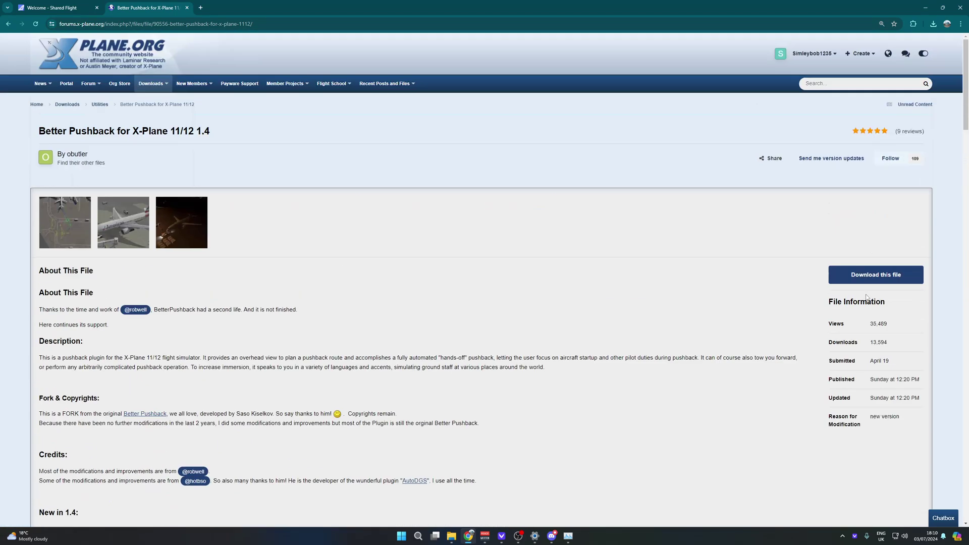
pyautogui.click(876, 276)
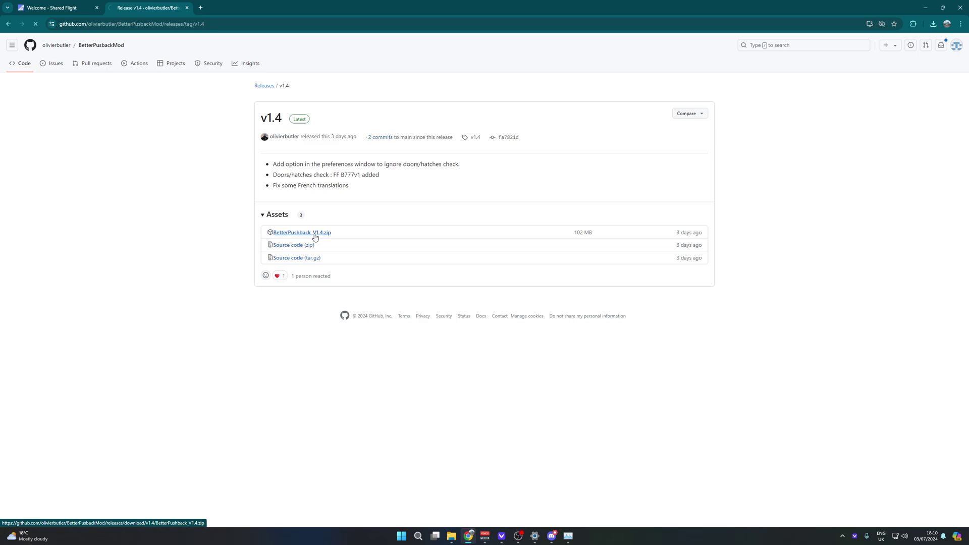
pyautogui.click(314, 234)
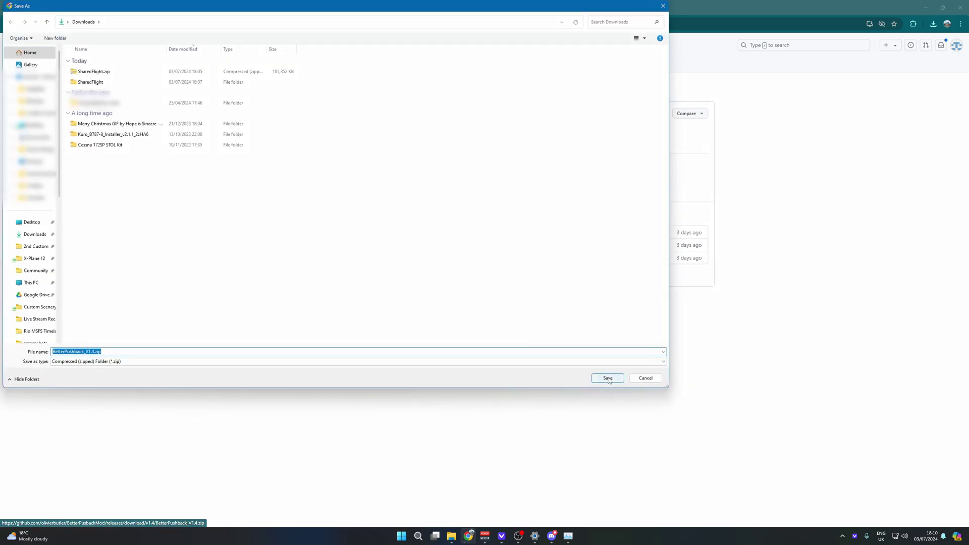
pyautogui.click(607, 378)
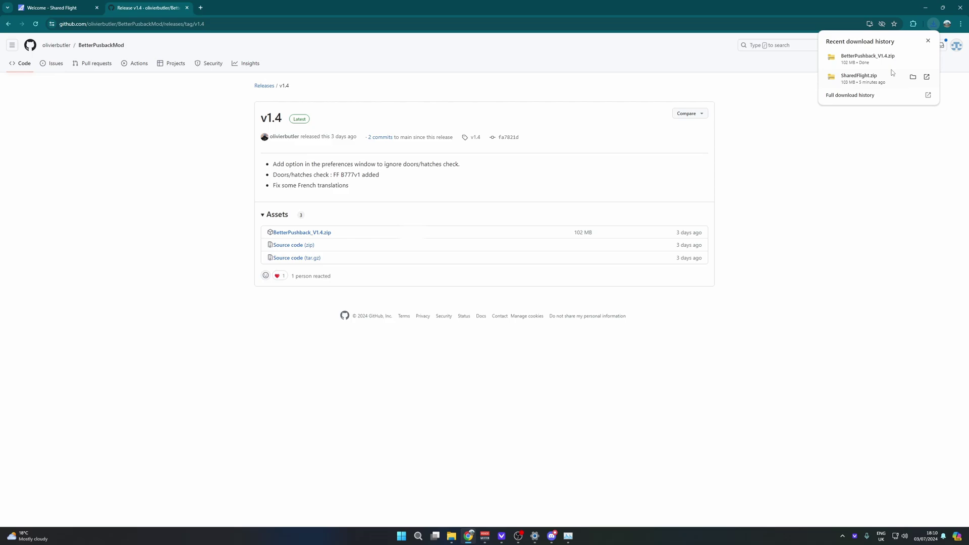
pyautogui.click(889, 68)
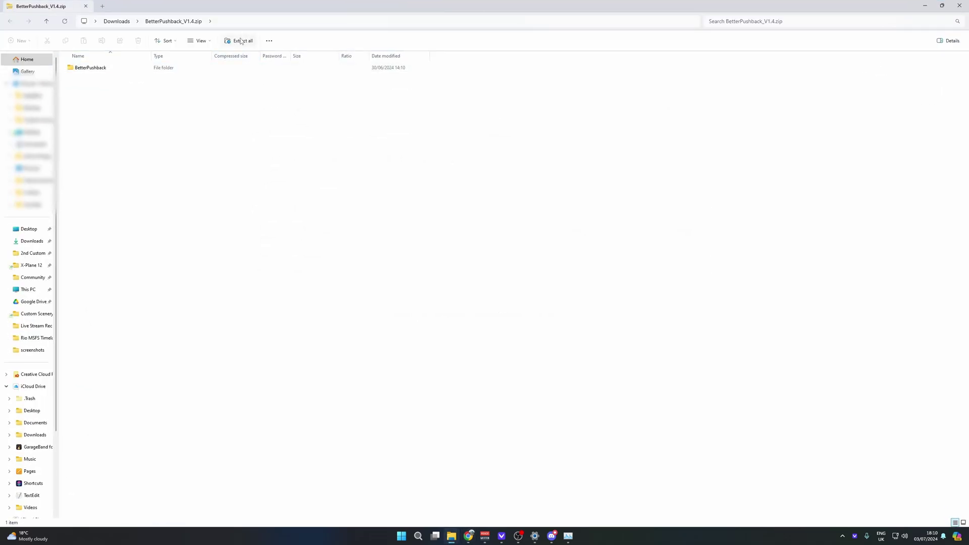
# - Extract BetterPushback_V1.4.zip and select the extracted BetterPushback folder
pyautogui.click(241, 40)
pyautogui.click(549, 340)
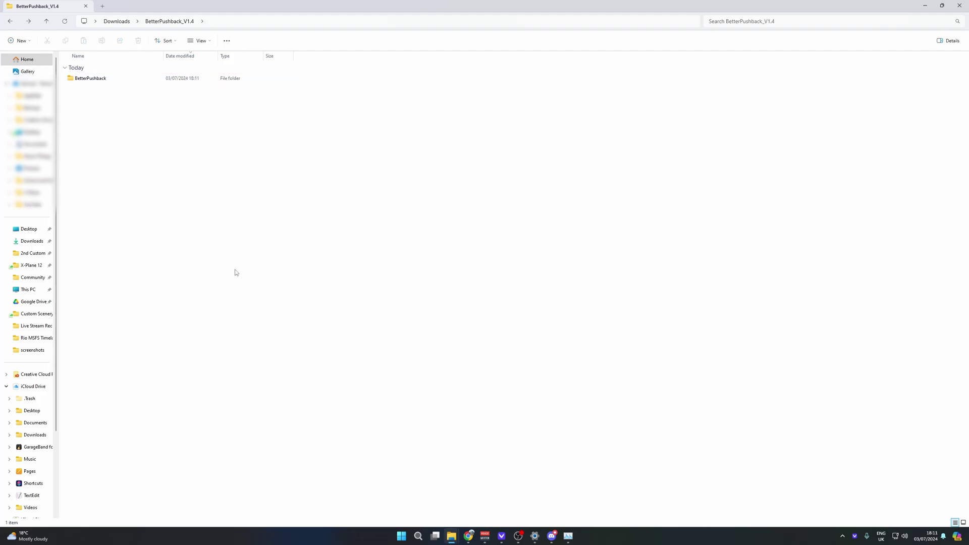
pyautogui.click(123, 78)
# - Move BetterPushback into X-Plane 12's Resources\plugins, replacing existing files, then return to the X-Plane 12 folder
pyautogui.moveTo(451, 536)
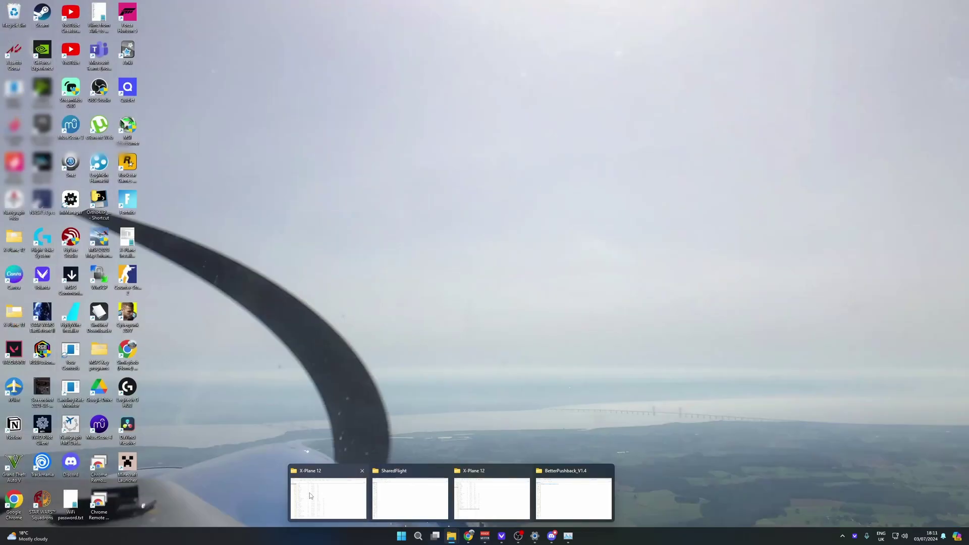
pyautogui.click(310, 493)
pyautogui.doubleClick(831, 376)
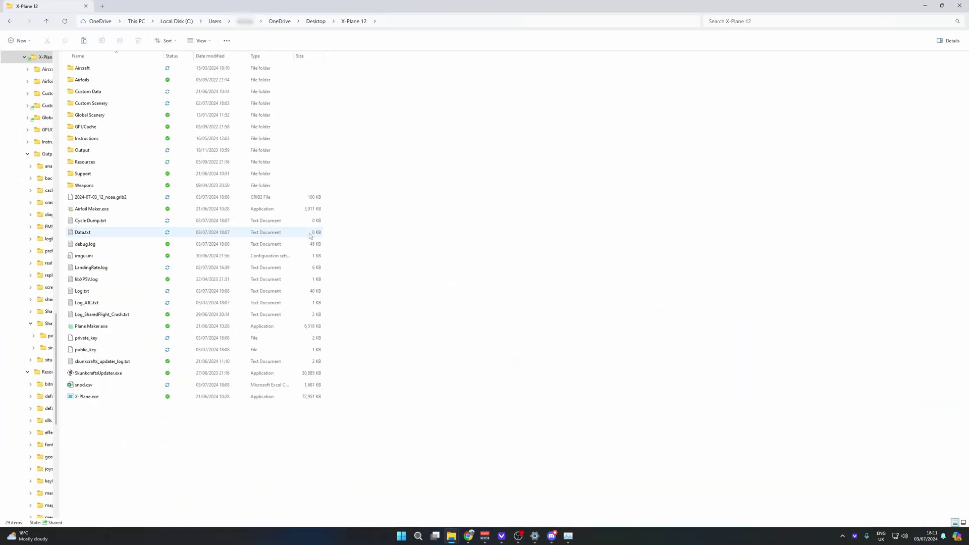
pyautogui.click(103, 160)
pyautogui.doubleClick(103, 161)
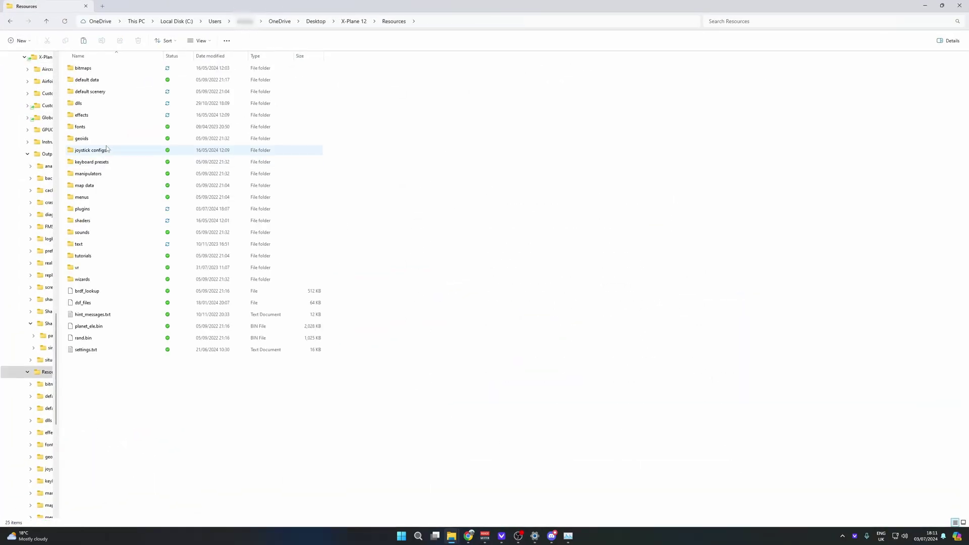
pyautogui.doubleClick(99, 210)
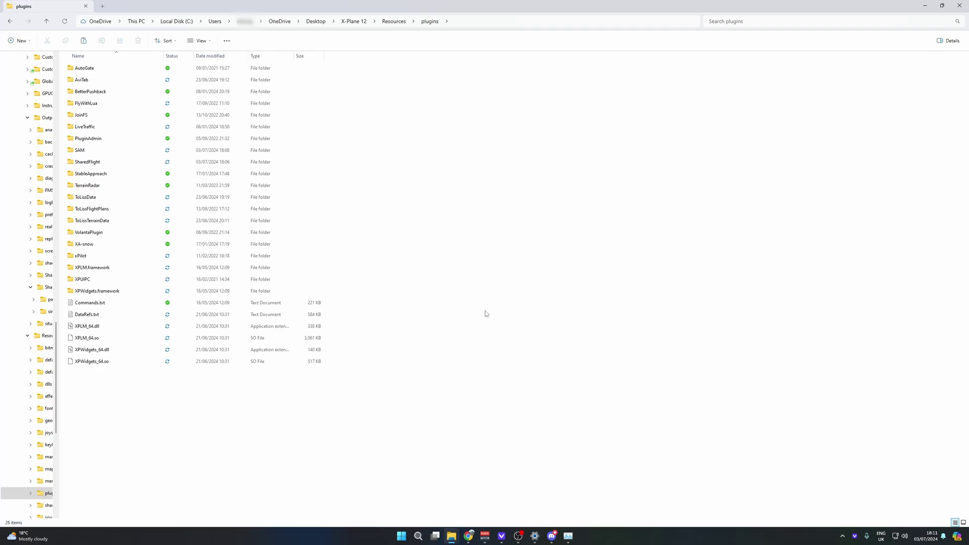
pyautogui.hotkey('ctrl', 'v')
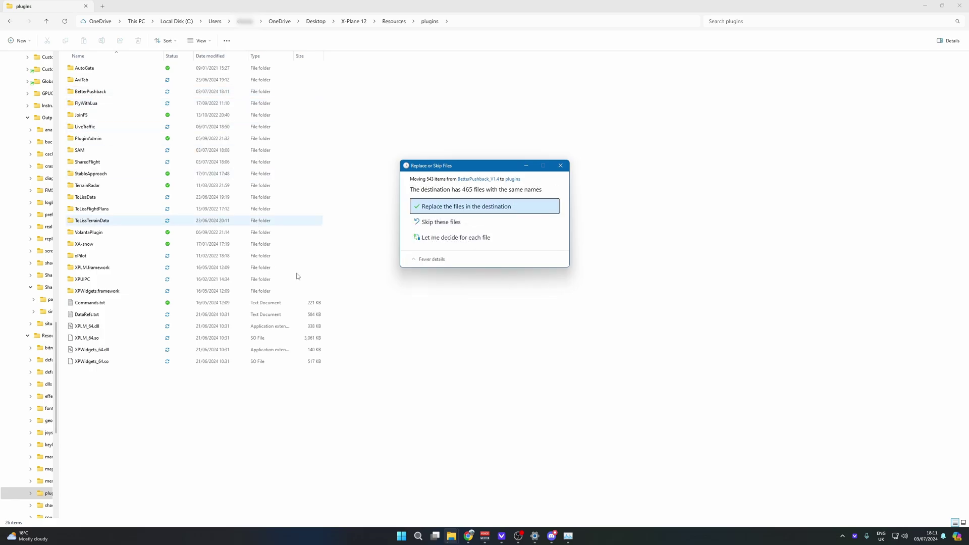
pyautogui.click(457, 210)
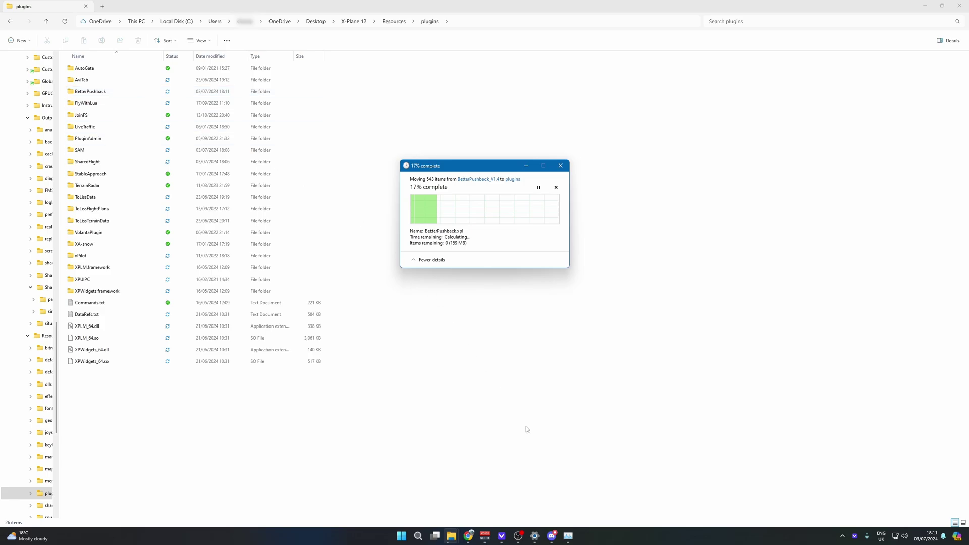
pyautogui.click(353, 21)
# - Launch X-Plane 12 and start a Boeing 737-800X flight in the cockpit
pyautogui.doubleClick(107, 399)
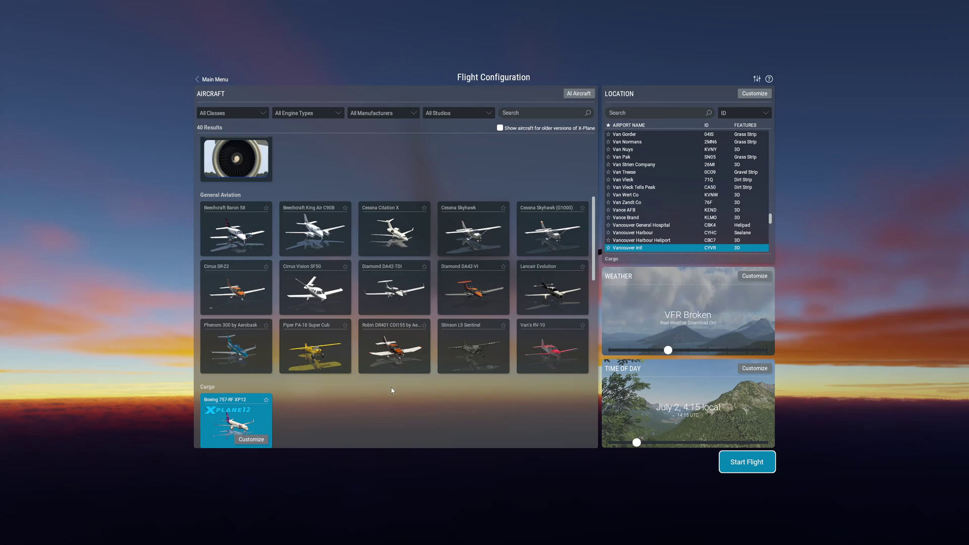
pyautogui.scroll(-3, 392, 390)
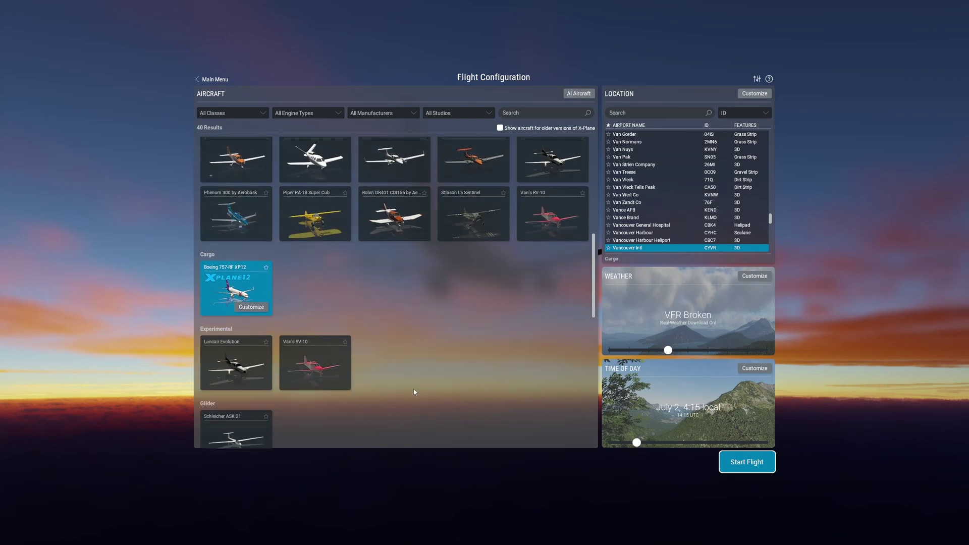
pyautogui.scroll(-2, 413, 389)
pyautogui.scroll(15, 383, 354)
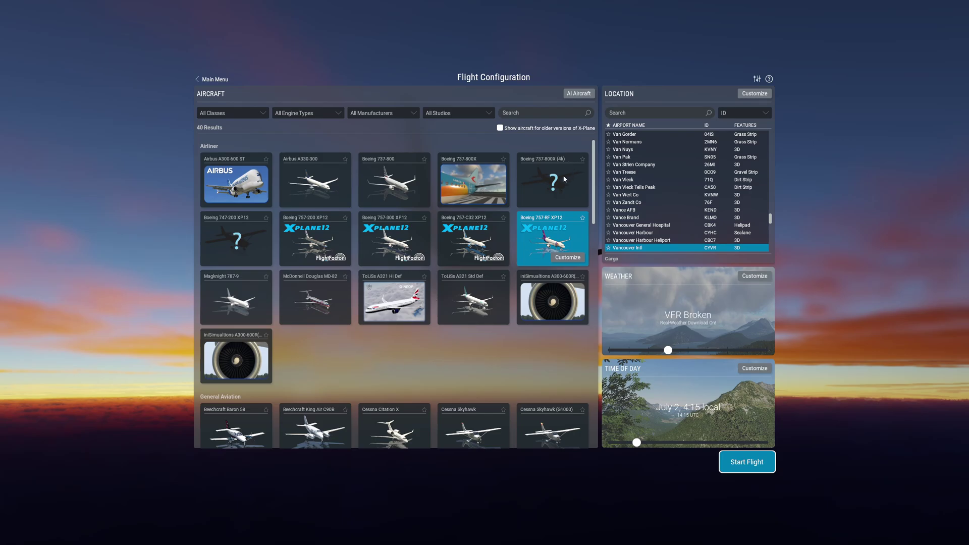
pyautogui.click(466, 190)
pyautogui.click(488, 199)
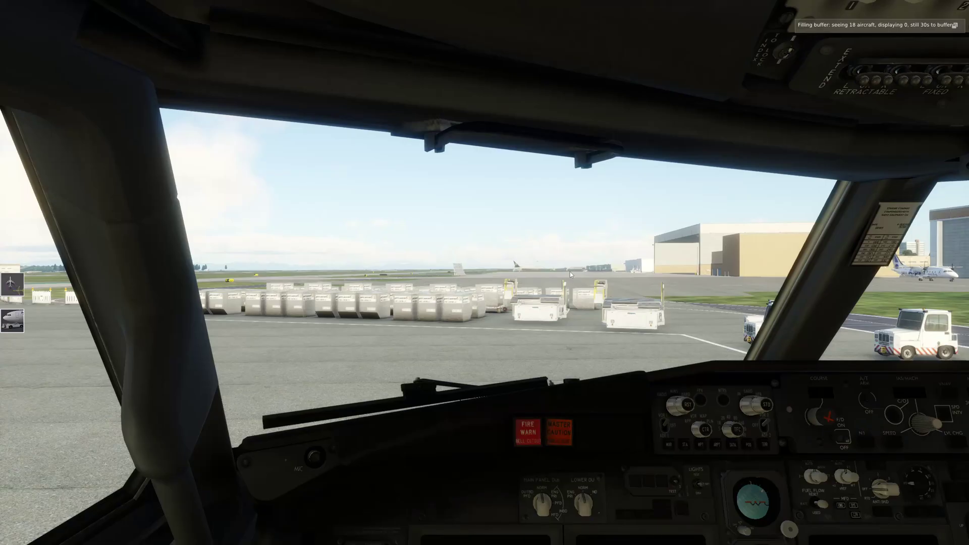
# - Open the Plugins menu to reach the Shared Flight entry
pyautogui.moveTo(149, 6)
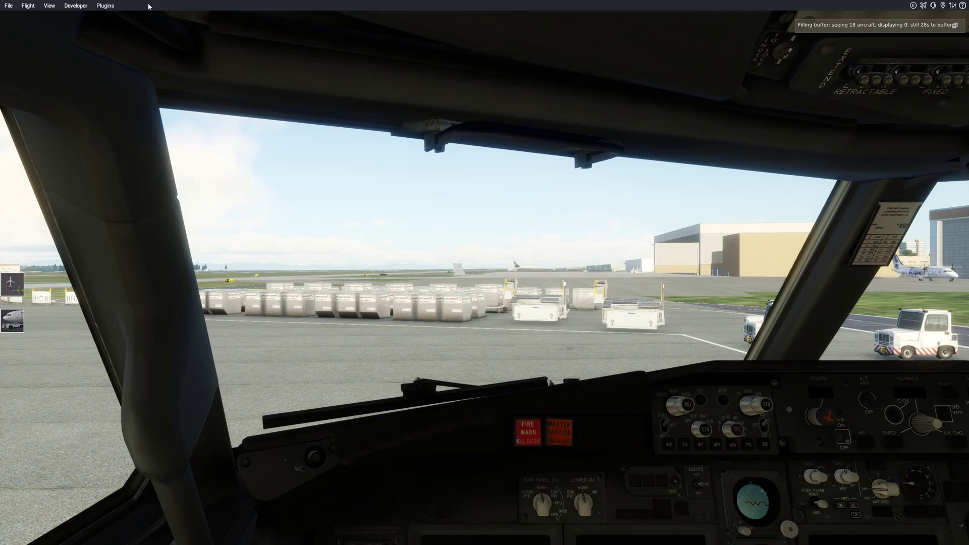
pyautogui.click(107, 5)
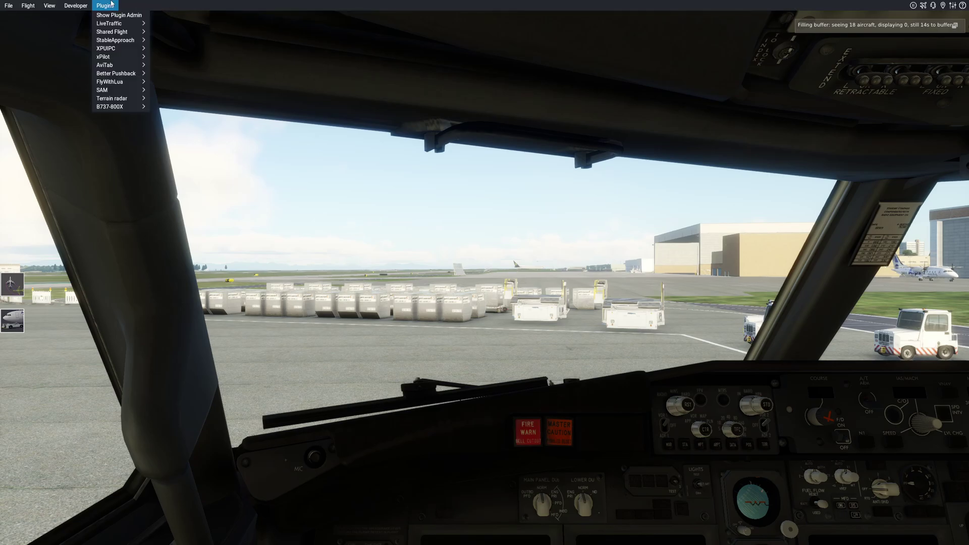
pyautogui.moveTo(113, 33)
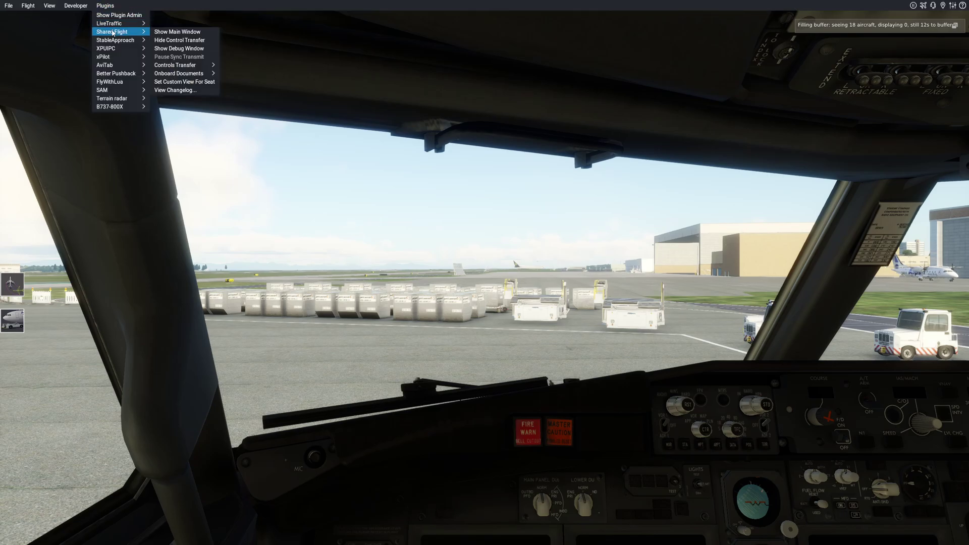
# - Open Shared Flight's main window, log in with the account username and password, then go to Create Flight
pyautogui.click(188, 32)
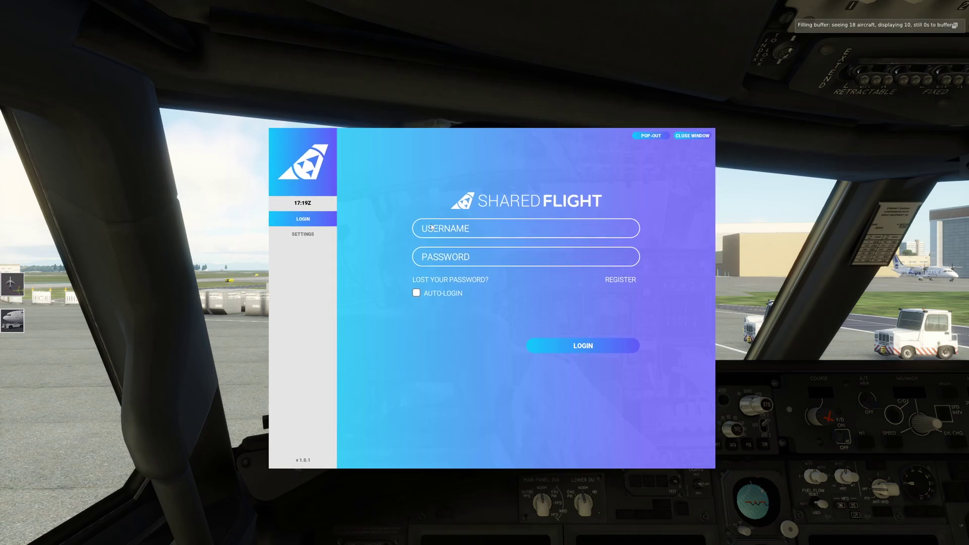
pyautogui.click(461, 394)
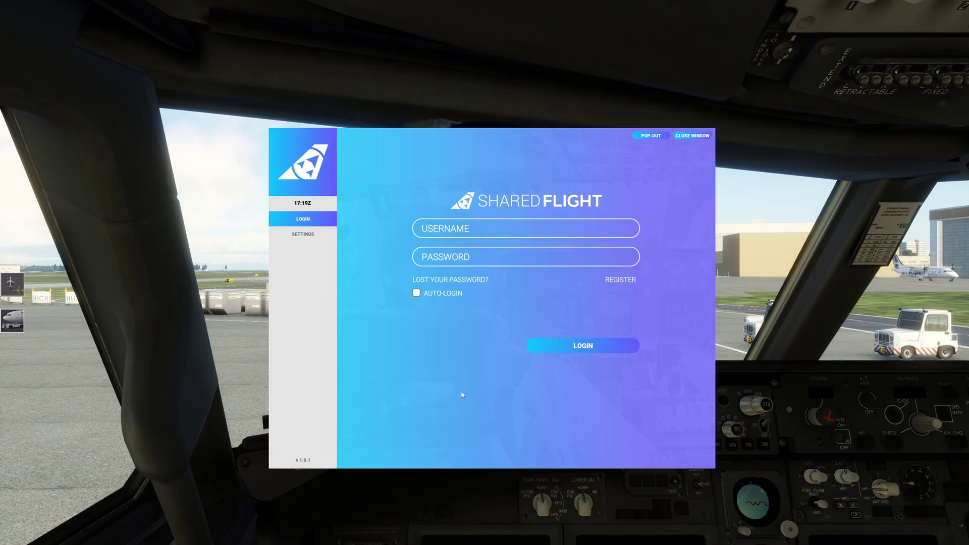
pyautogui.click(615, 221)
pyautogui.write('simleybob1235')
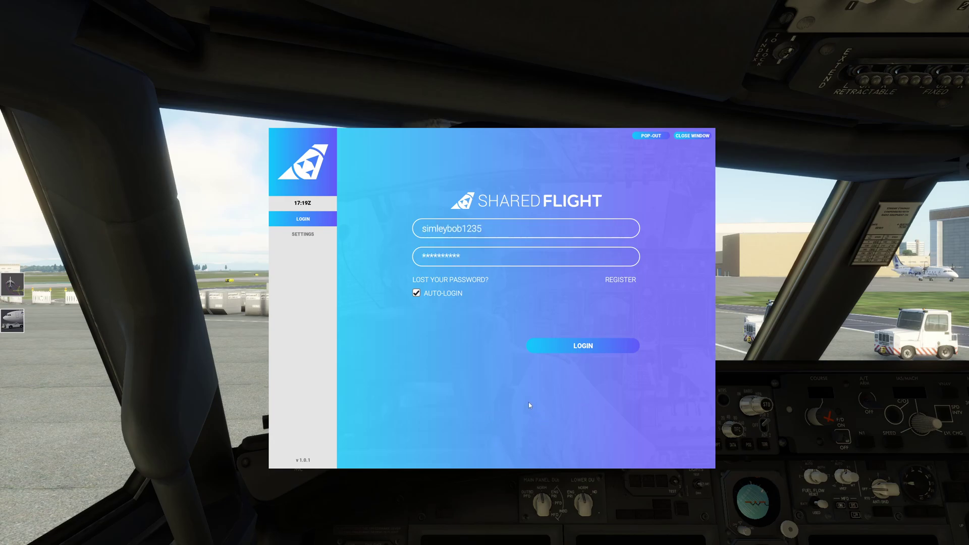
pyautogui.click(601, 346)
pyautogui.click(303, 234)
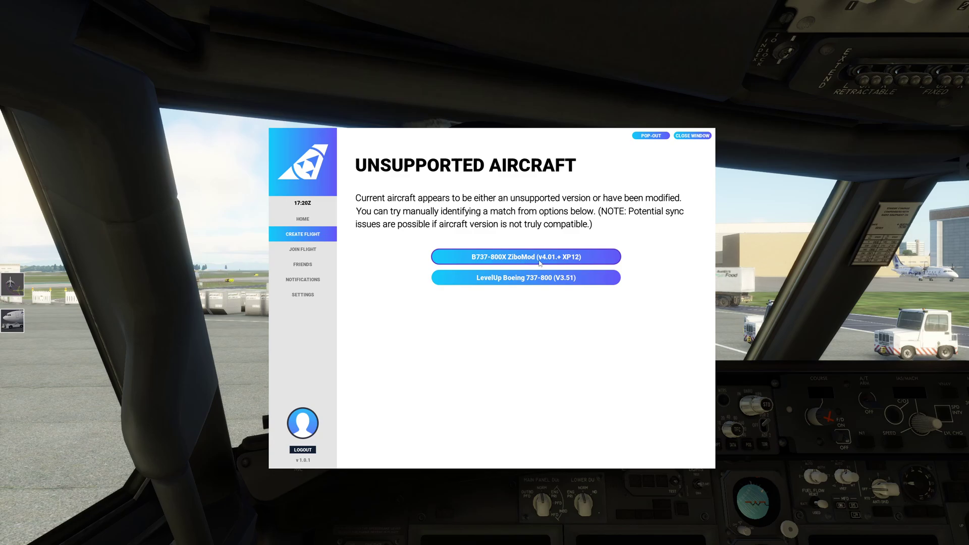
# - Open Shared Flight's Settings page to check the SimBrief ID field
pyautogui.click(302, 295)
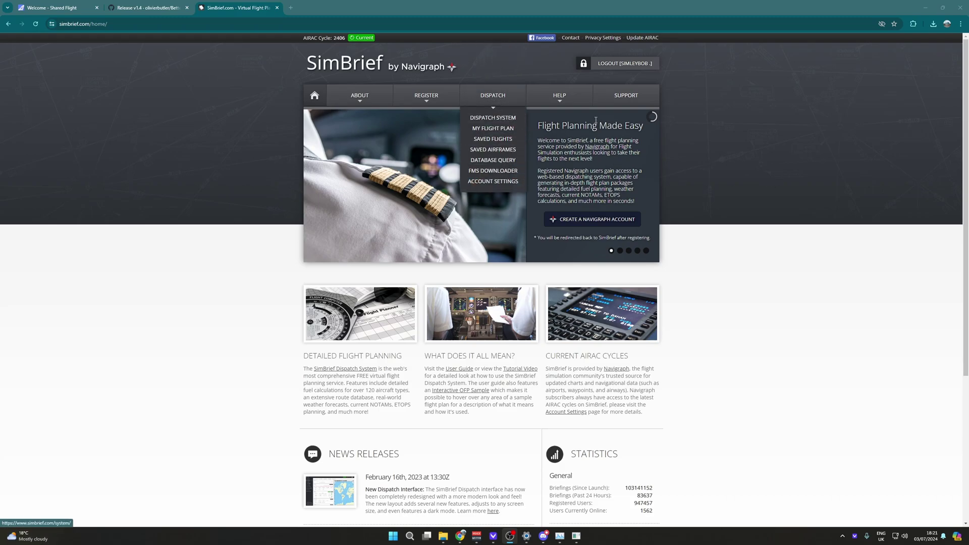
# - View the Pilot ID on SimBrief's Account Settings, then return to Shared Flight's Home profile
pyautogui.moveTo(502, 105)
pyautogui.click(499, 180)
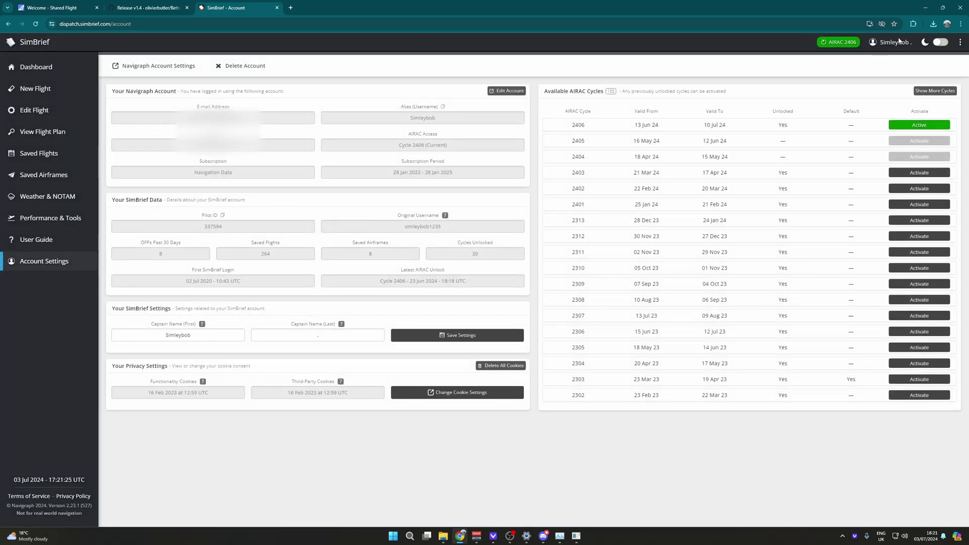
pyautogui.click(927, 8)
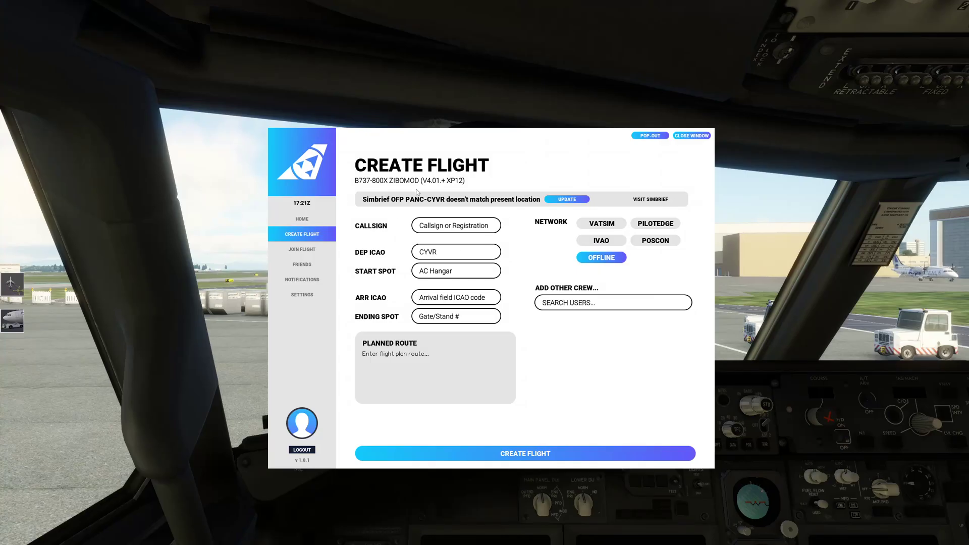
pyautogui.click(309, 220)
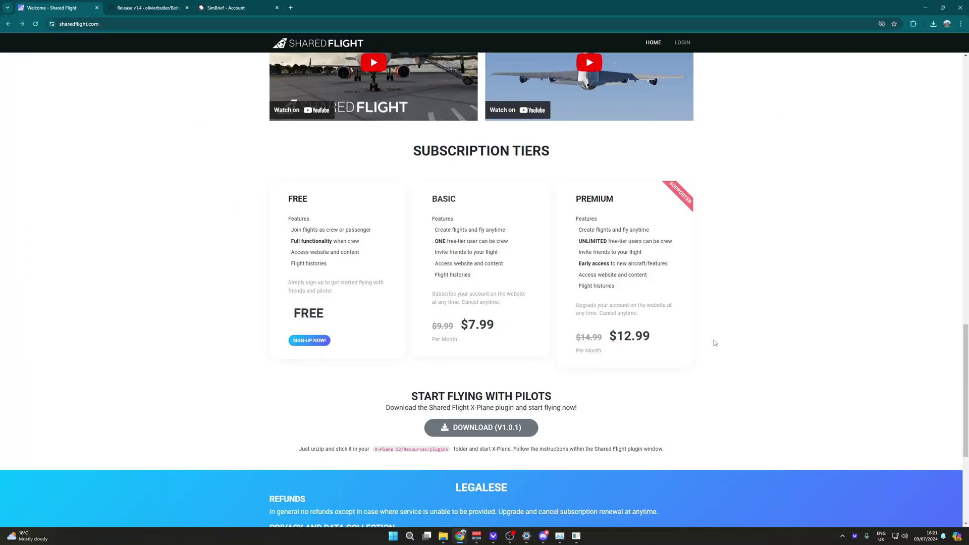
# - Scroll to the top of sharedflight.com and go to its LOGIN page
pyautogui.scroll(15, 714, 341)
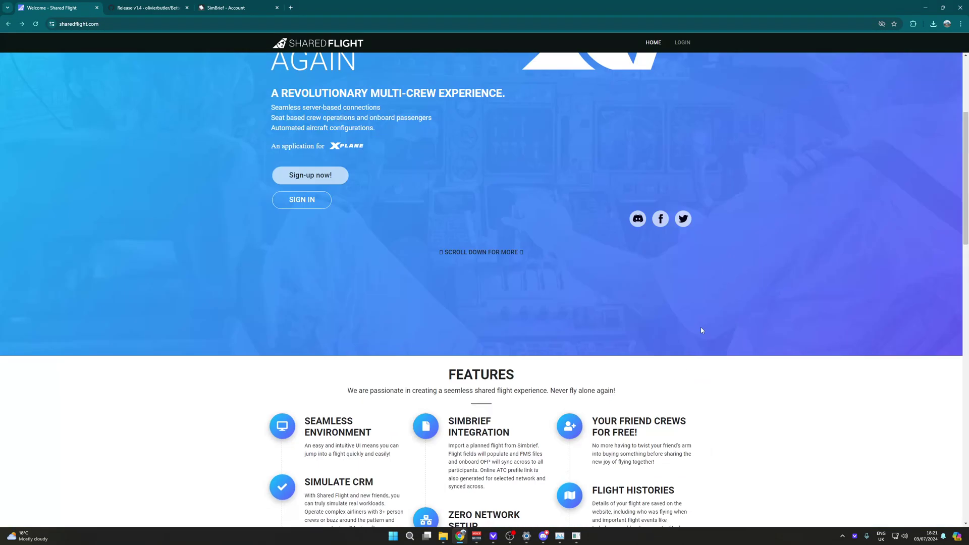
pyautogui.click(682, 42)
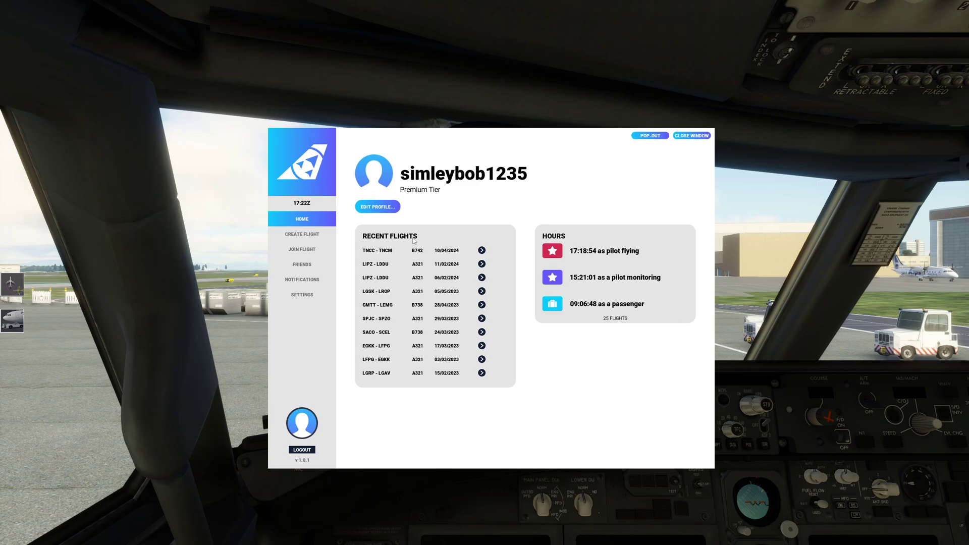
pyautogui.click(100, 4)
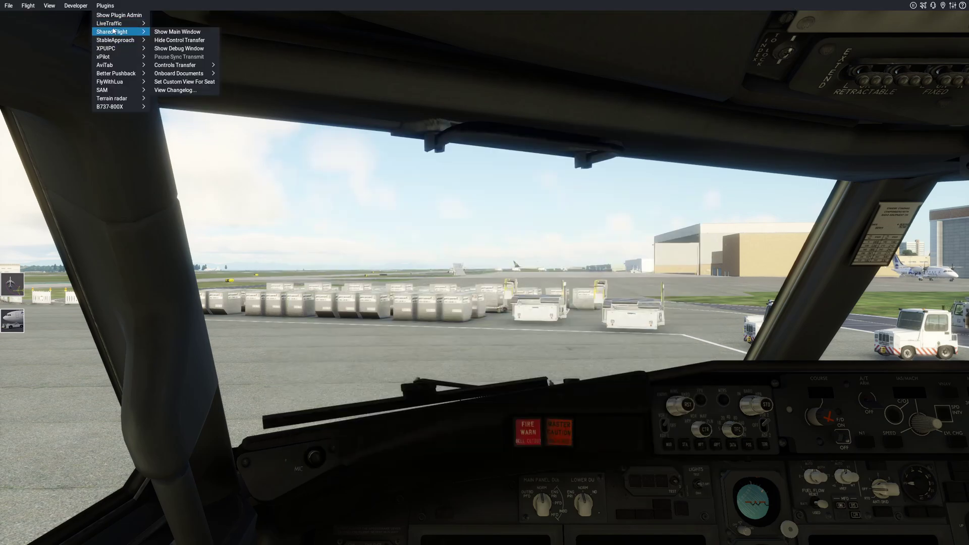